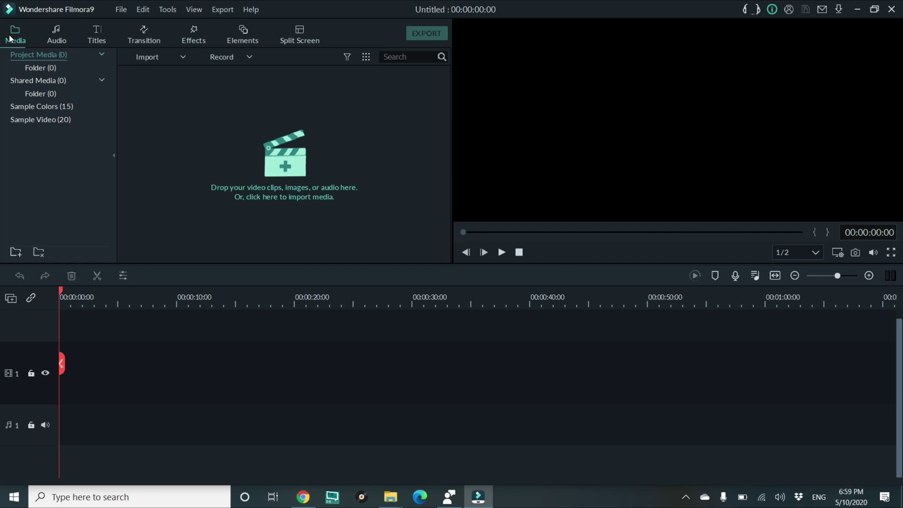
# Step: Import DJI_0011 from the desktop's FILM0RA folder into the project media, agreeing to create a proxy file
pyautogui.press('super+d')
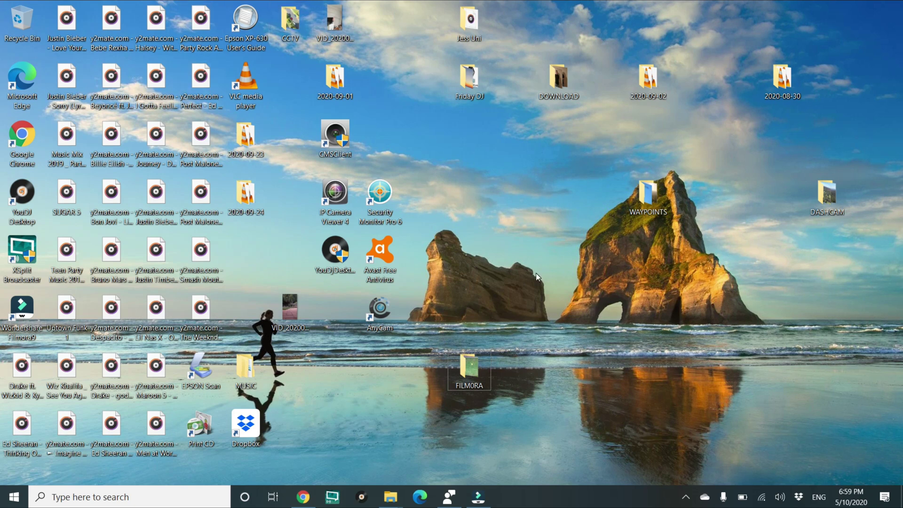
pyautogui.doubleClick(469, 369)
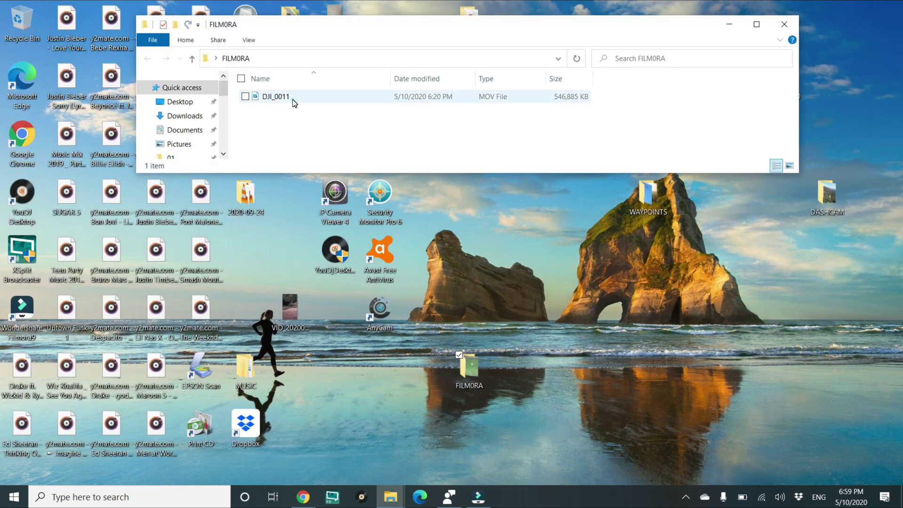
pyautogui.click(293, 100)
pyautogui.moveTo(295, 101); pyautogui.dragTo(334, 161)
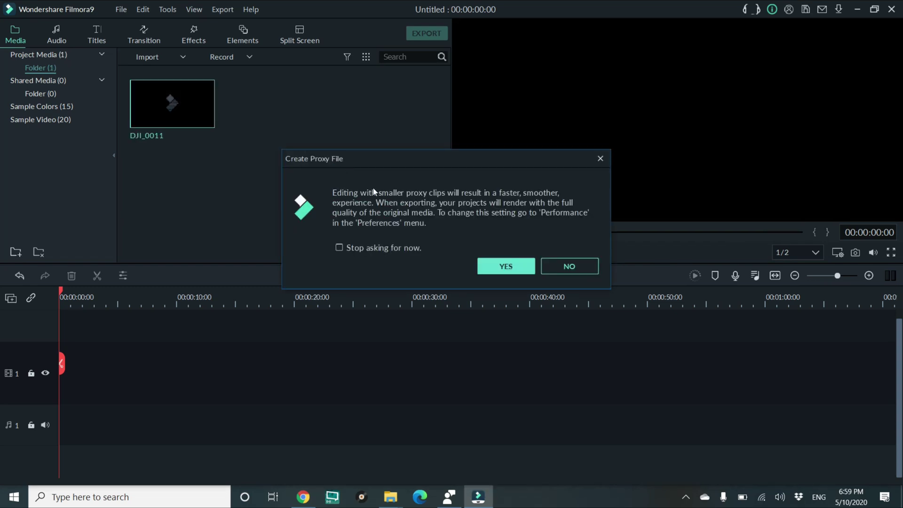
pyautogui.click(502, 270)
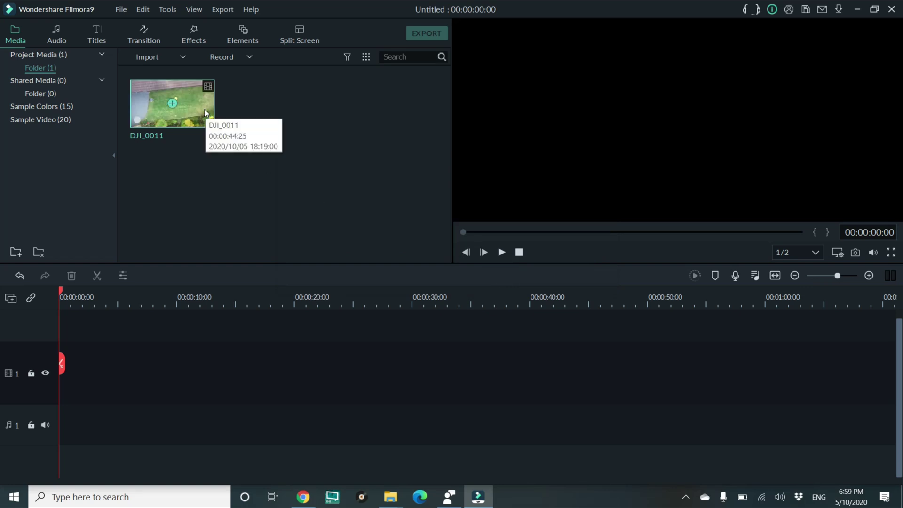
# Step: Place DJI_0011 at the start of video track 1, matching the project settings to 3840 x 2160 30fps
pyautogui.moveTo(204, 110); pyautogui.dragTo(46, 408)
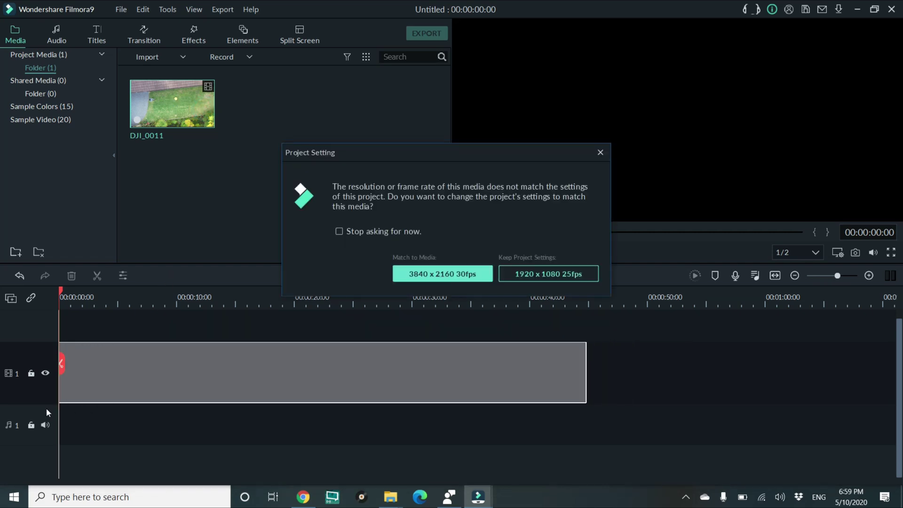
pyautogui.click(413, 275)
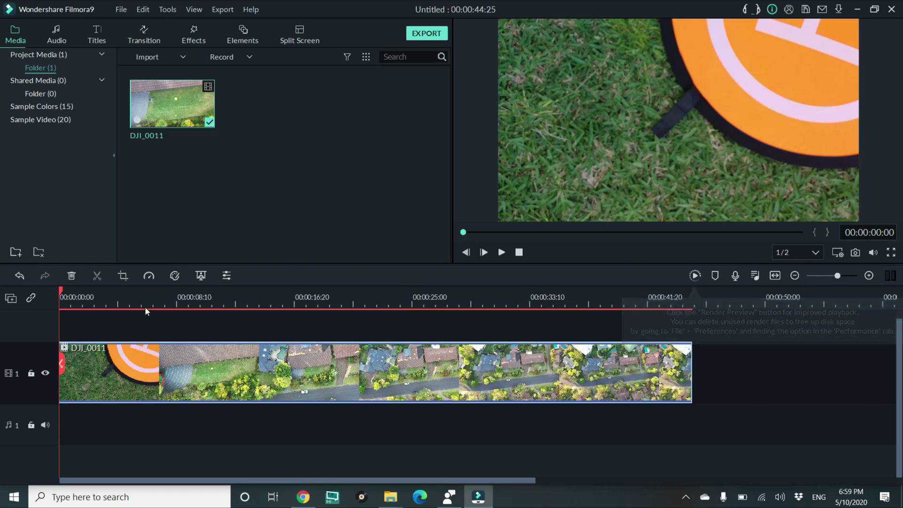
# Step: Scrub through about the first two seconds of the clip and return the playhead to the start
pyautogui.click(62, 293)
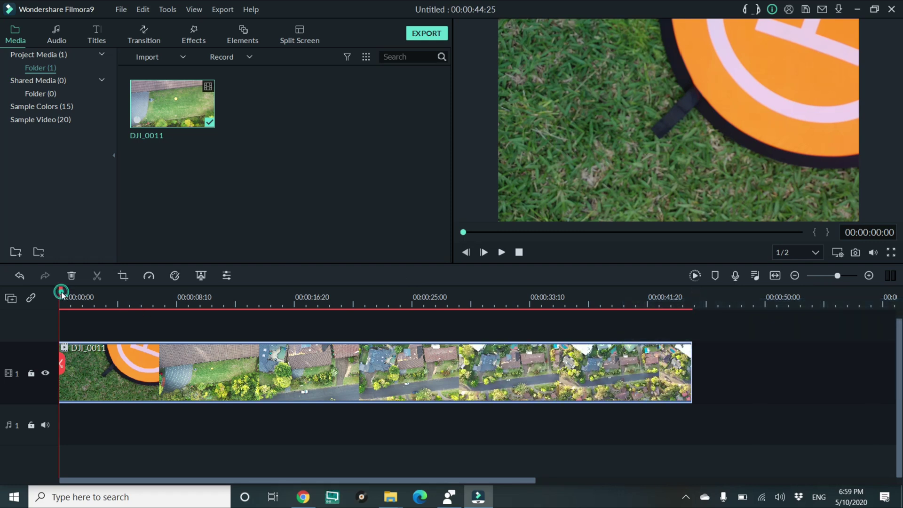
pyautogui.moveTo(61, 293); pyautogui.dragTo(91, 304)
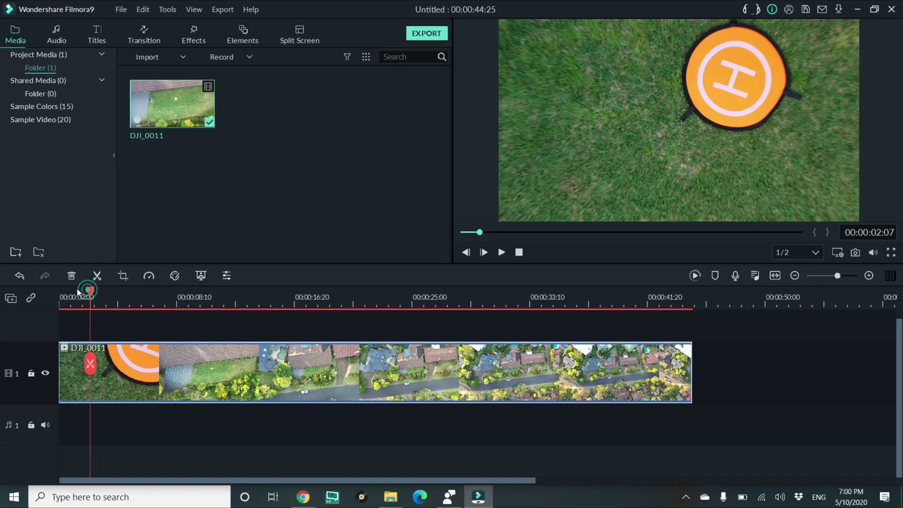
pyautogui.moveTo(88, 290); pyautogui.dragTo(51, 288)
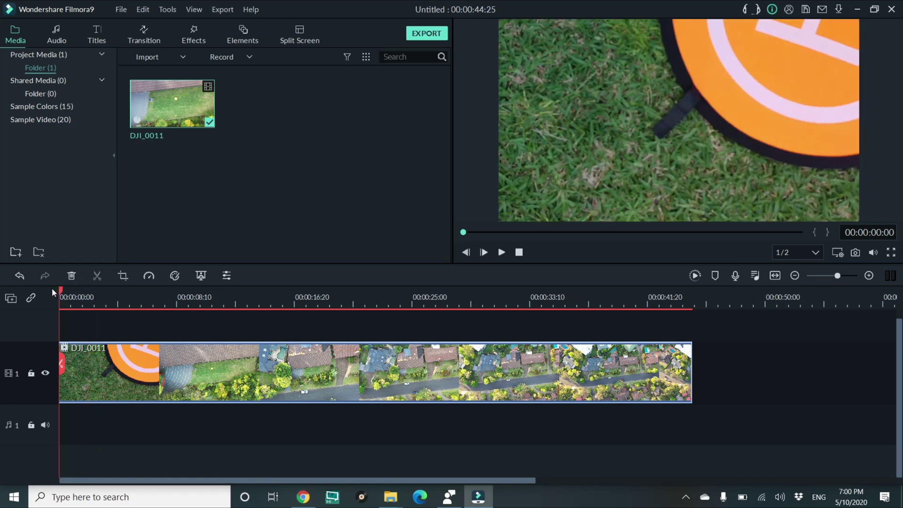
# Step: Speed up the DJI_0011 clip on the timeline to the fast 4x preset
pyautogui.doubleClick(170, 353)
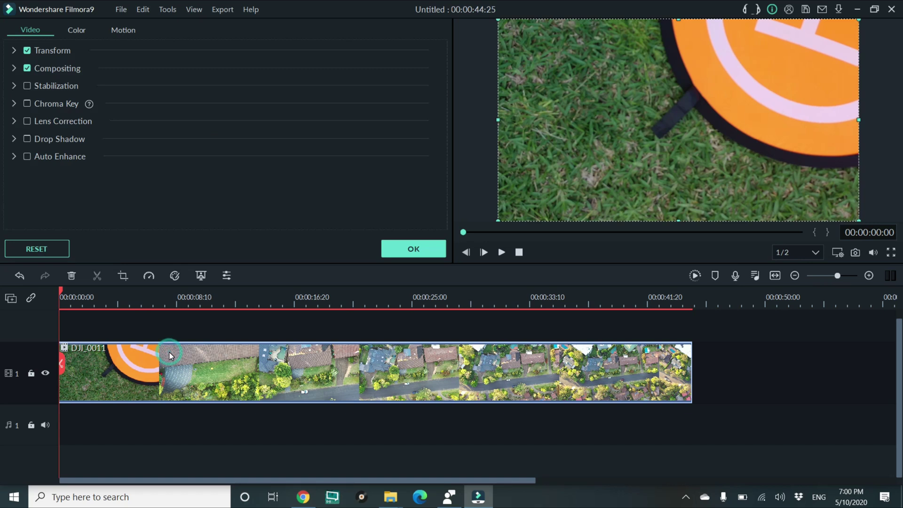
pyautogui.click(422, 253)
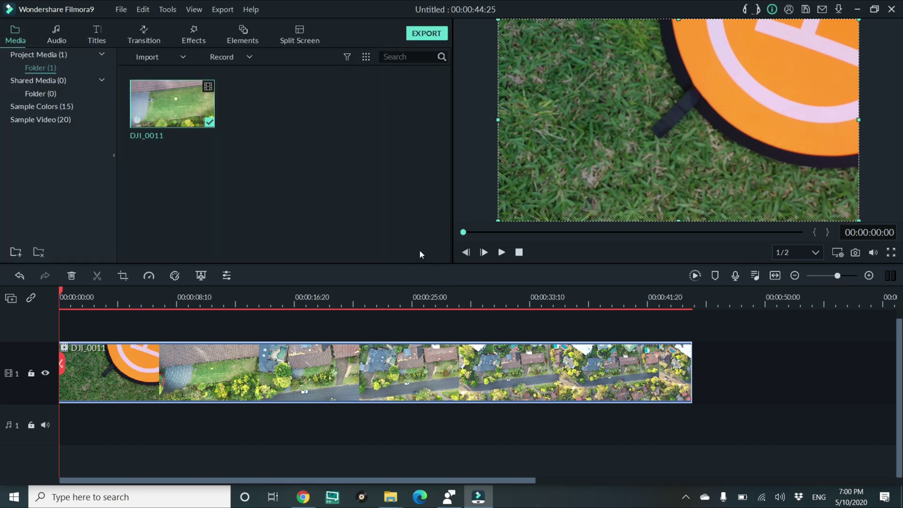
pyautogui.click(150, 276)
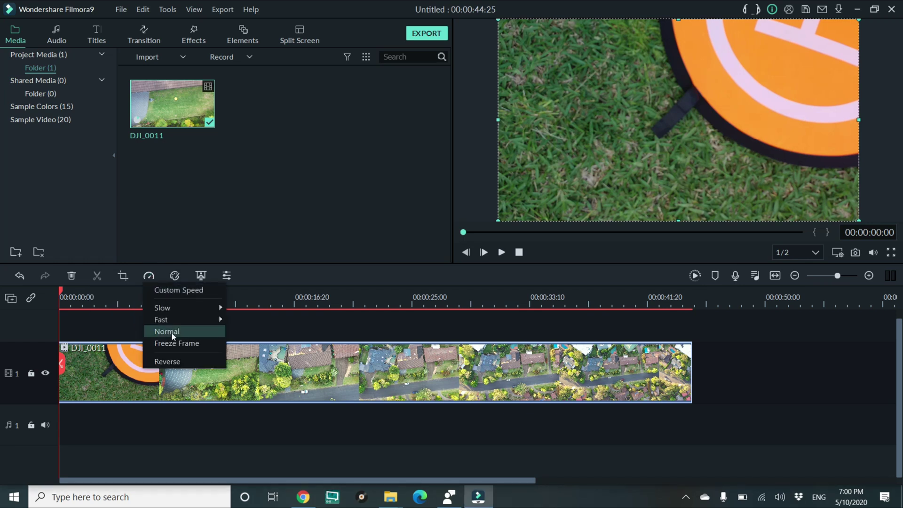
pyautogui.moveTo(172, 323)
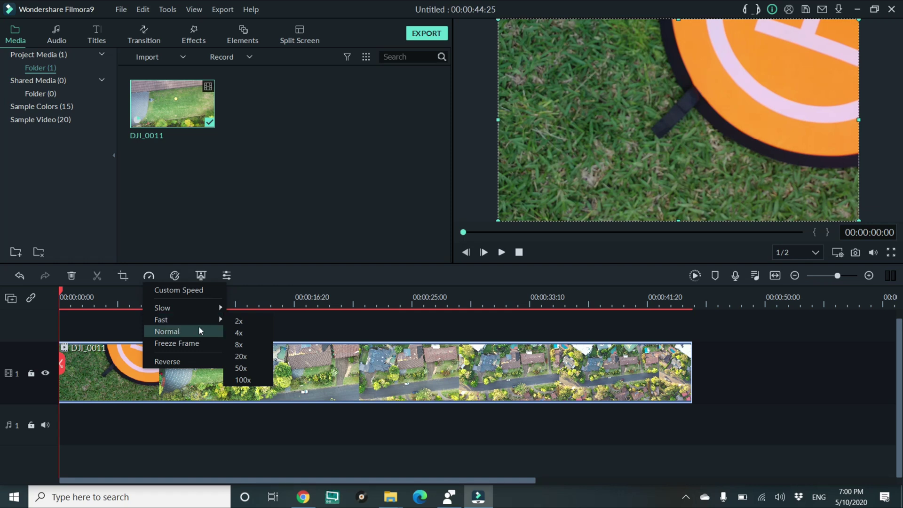
pyautogui.click(239, 333)
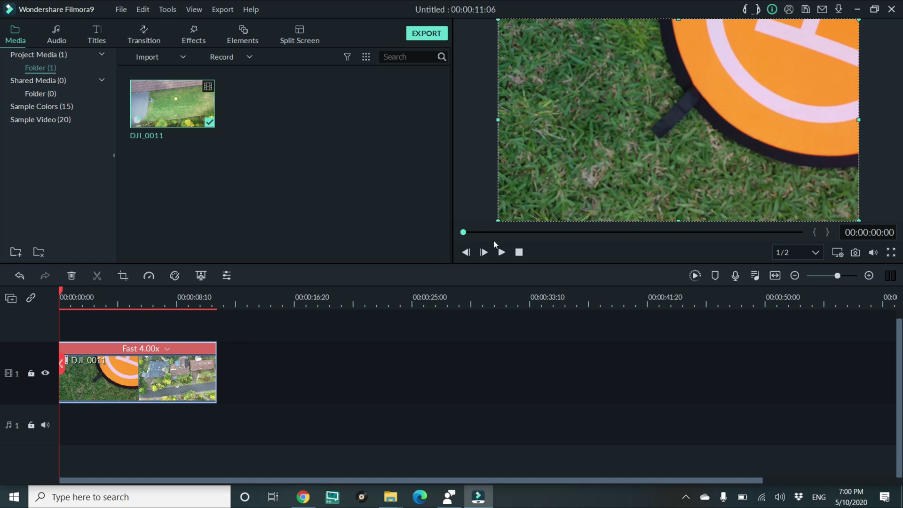
# Step: Play the sped-up clip in the preview and pause it near the end
pyautogui.click(502, 253)
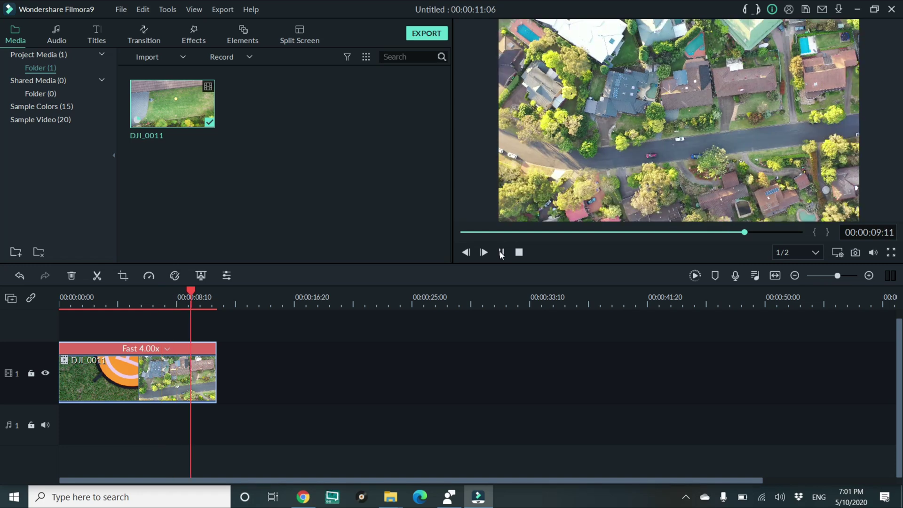
pyautogui.click(502, 253)
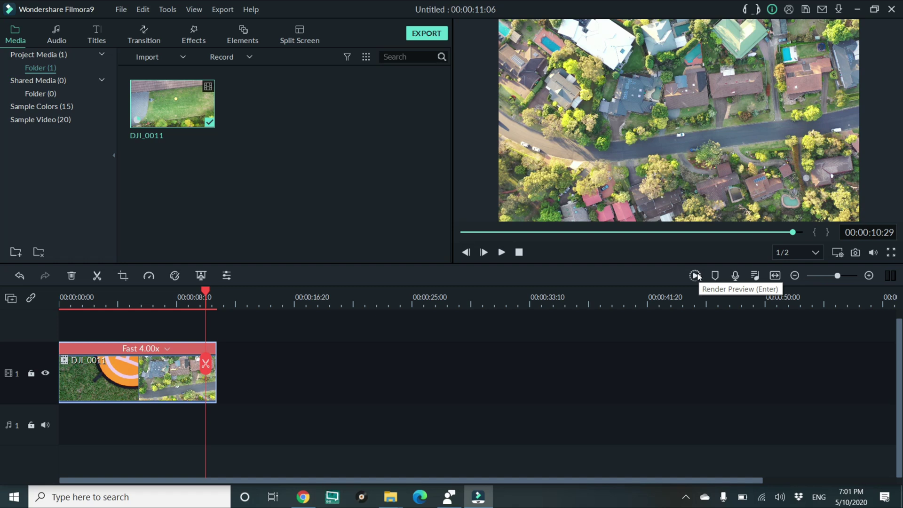
# Step: Render the timeline preview and play the rendered clip from the beginning
pyautogui.click(696, 276)
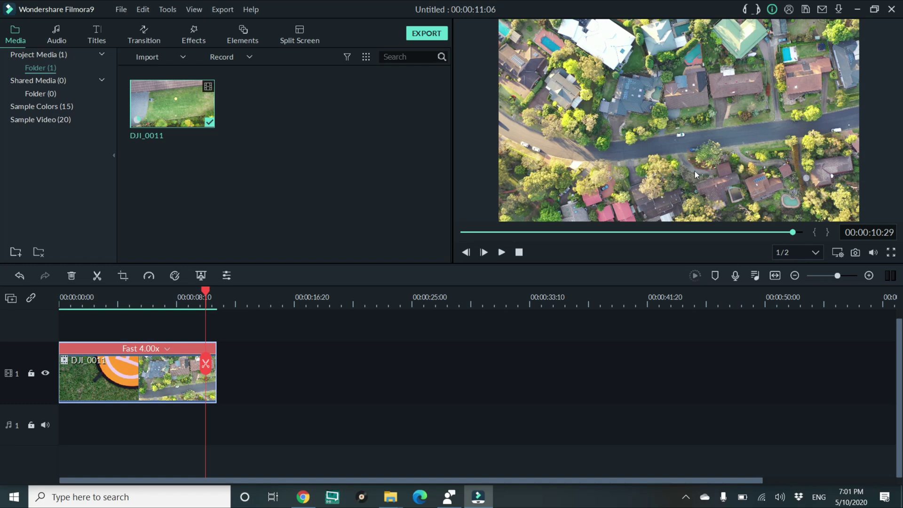
pyautogui.click(463, 232)
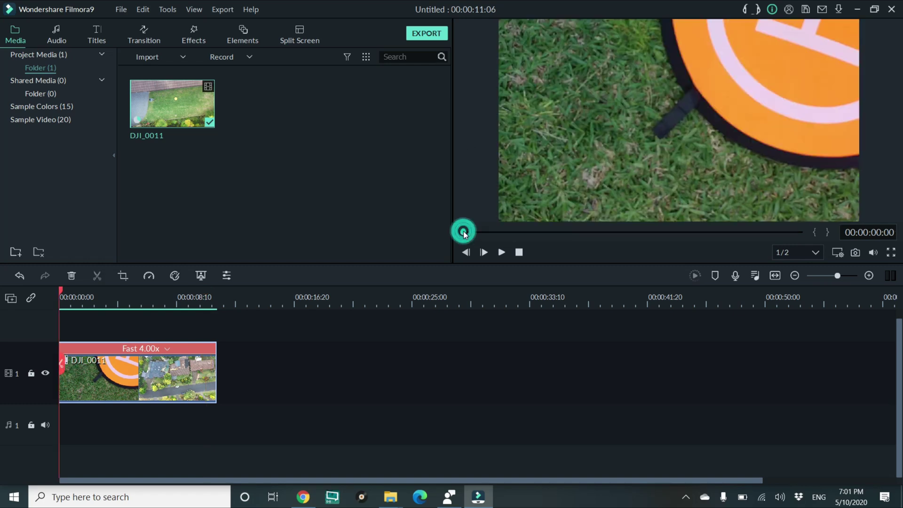
pyautogui.click(498, 253)
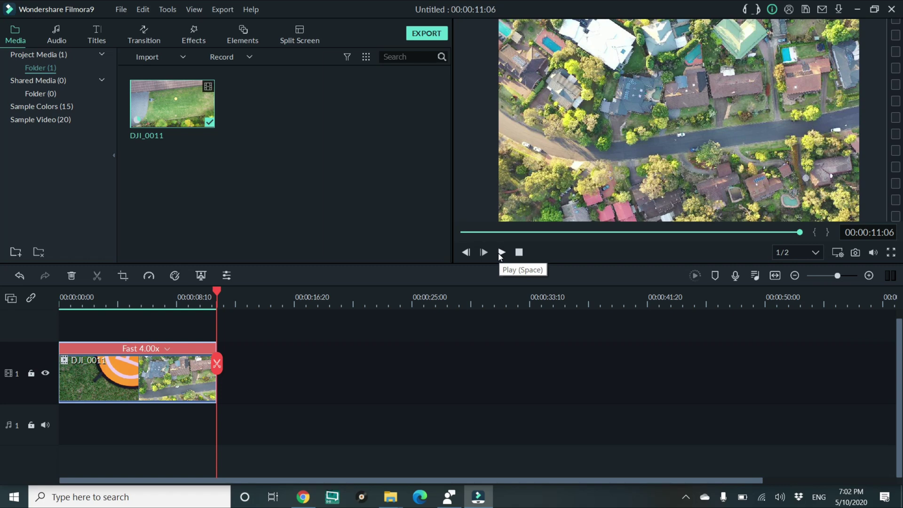
# Step: Search the computer for "DRONE" and open the music_for_drone_footage MP3 in Groove Music, pausing playback and minimizing the player
pyautogui.click(4, 500)
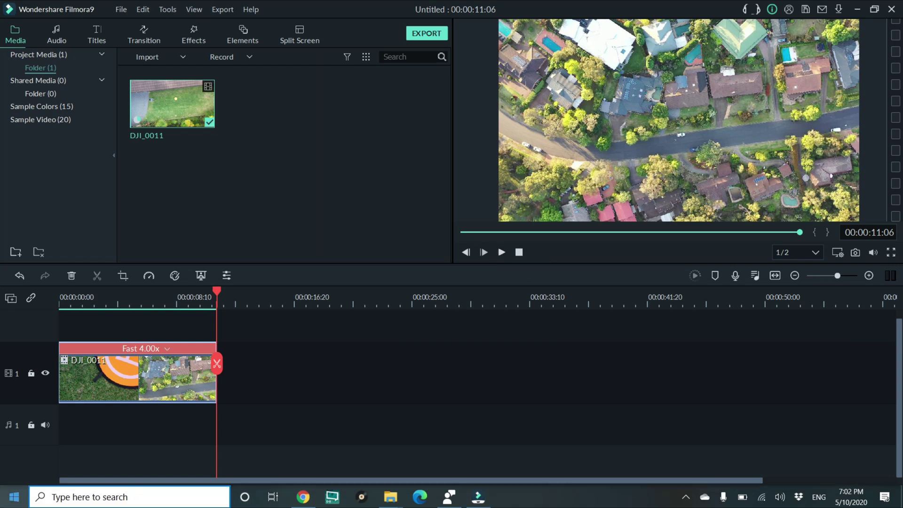
pyautogui.write('DRONE')
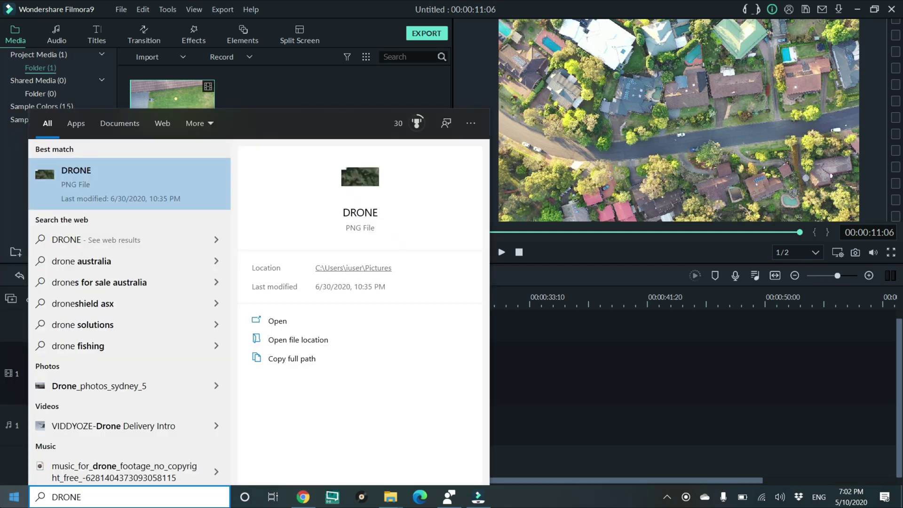
pyautogui.click(111, 478)
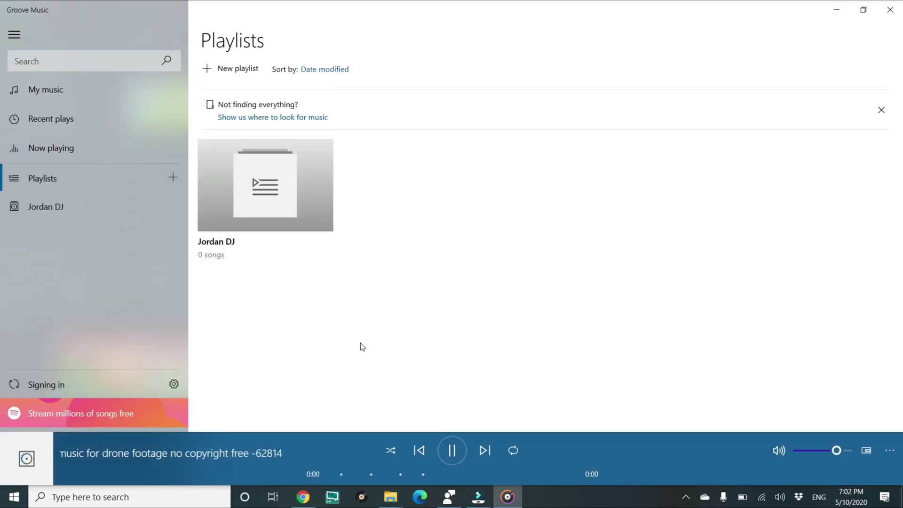
pyautogui.click(453, 451)
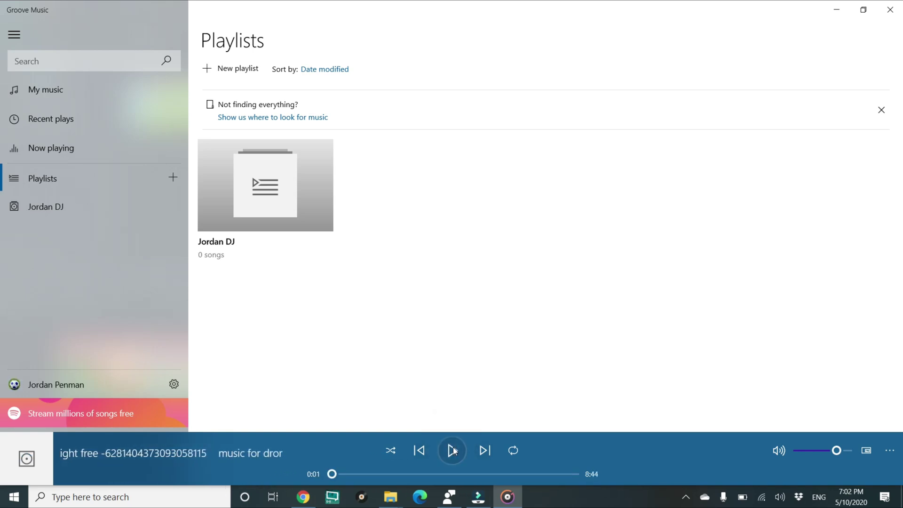
pyautogui.click(836, 9)
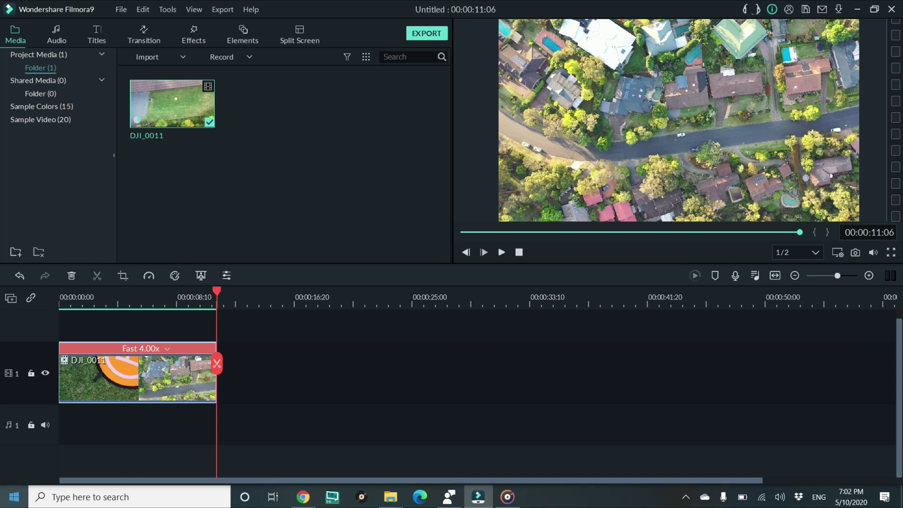
# Step: Repeat the computer search for "DRONE", reopen the drone footage music file and close the music player
pyautogui.click(14, 497)
pyautogui.click(14, 497)
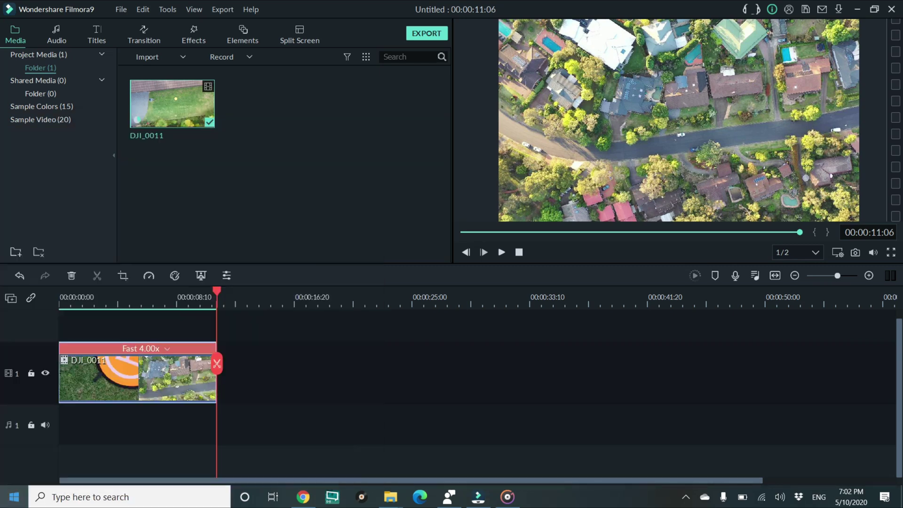
pyautogui.press('super')
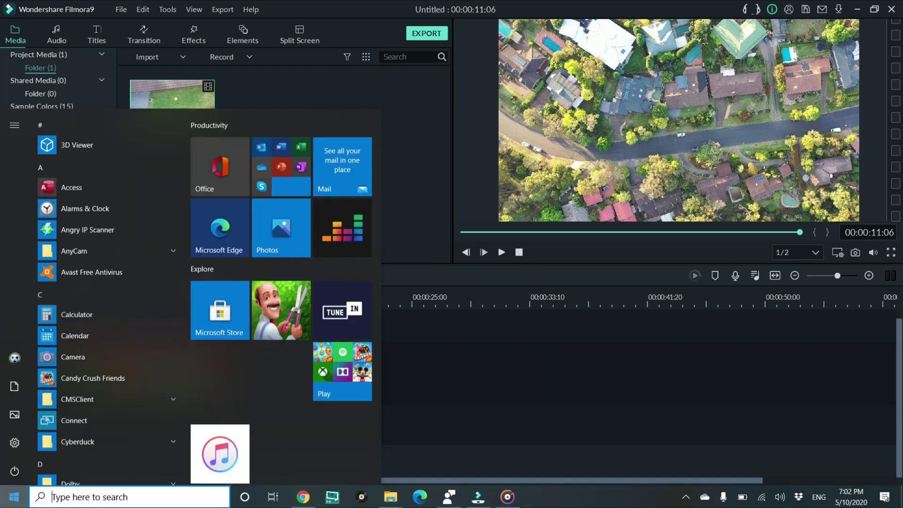
pyautogui.write('DRONE')
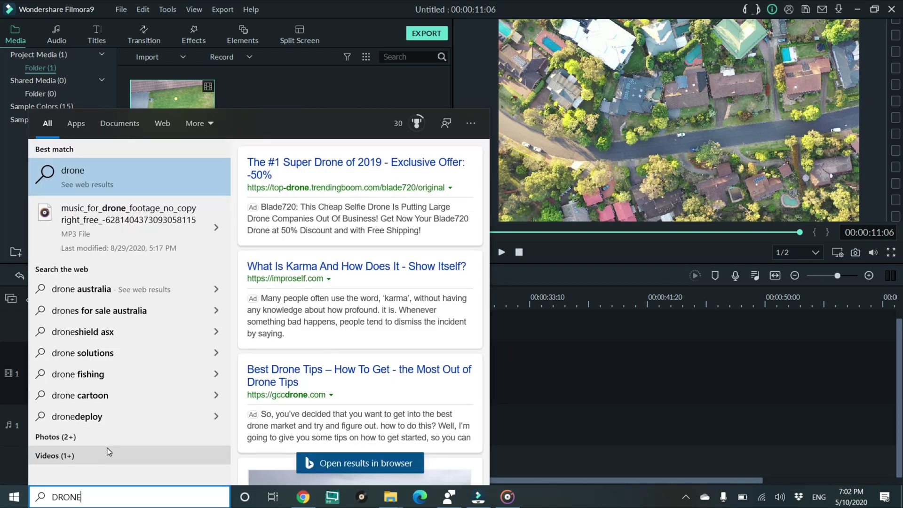
pyautogui.click(142, 221)
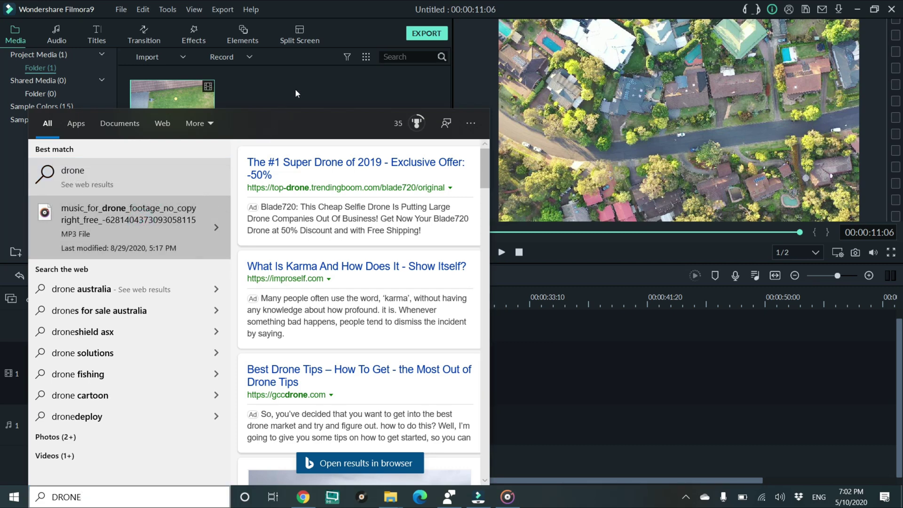
pyautogui.click(142, 233)
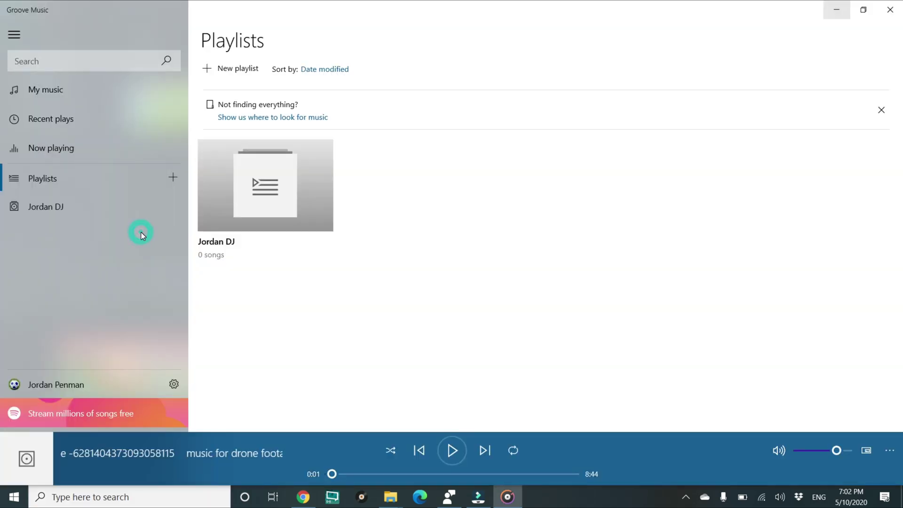
pyautogui.click(890, 10)
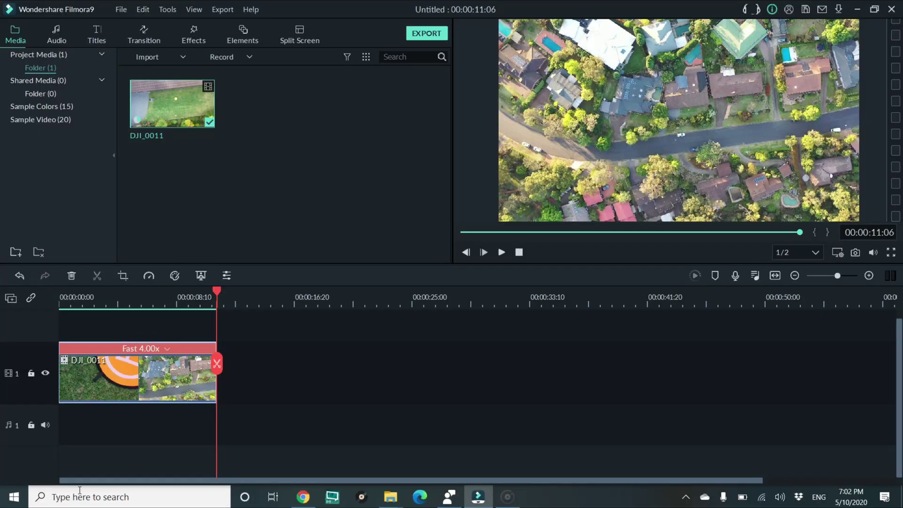
# Step: Search the computer for "DRONE" and open the file location of the music_for_drone_footage MP3
pyautogui.press('super')
pyautogui.write('DRONE')
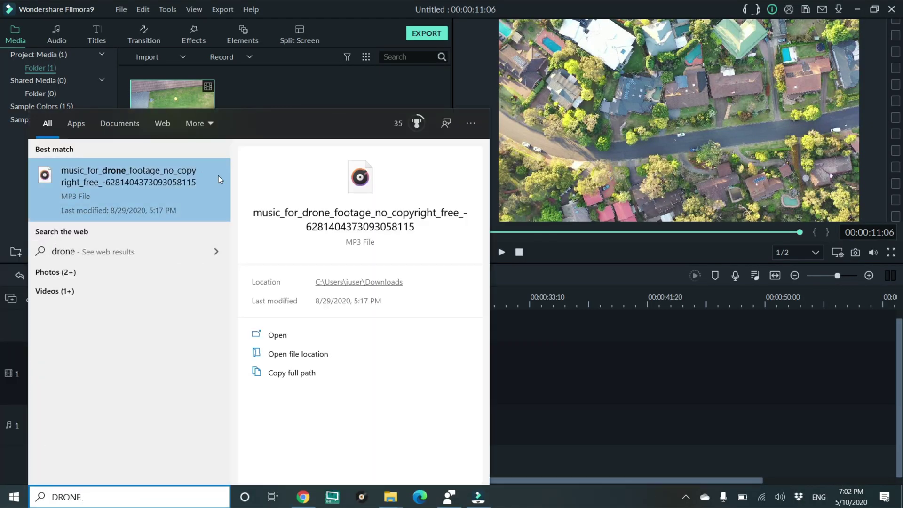
pyautogui.rightClick(216, 178)
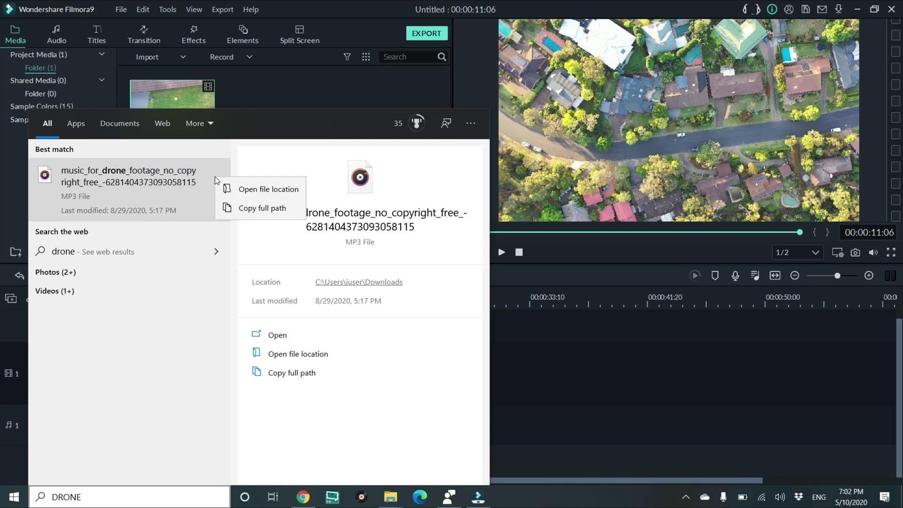
pyautogui.click(256, 201)
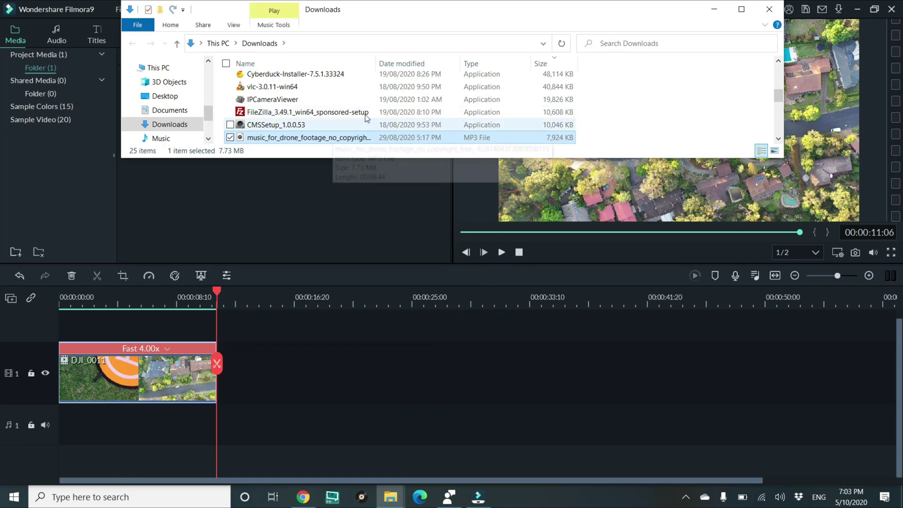
# Step: Find the "ES_Leaving Serengeti - Ooyy" MP3 in the Downloads folder and open it in Groove Music to listen
pyautogui.scroll(-2, 459, 110)
pyautogui.scroll(-1, 459, 110)
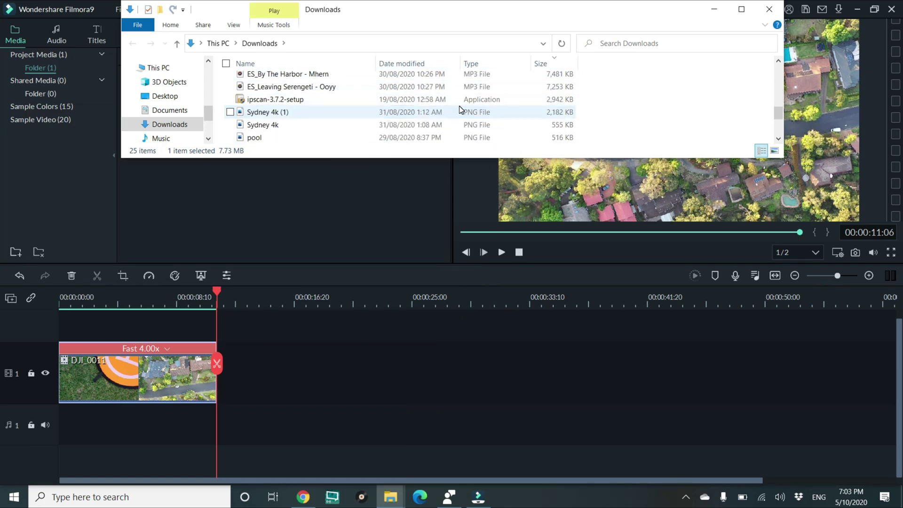
pyautogui.click(385, 89)
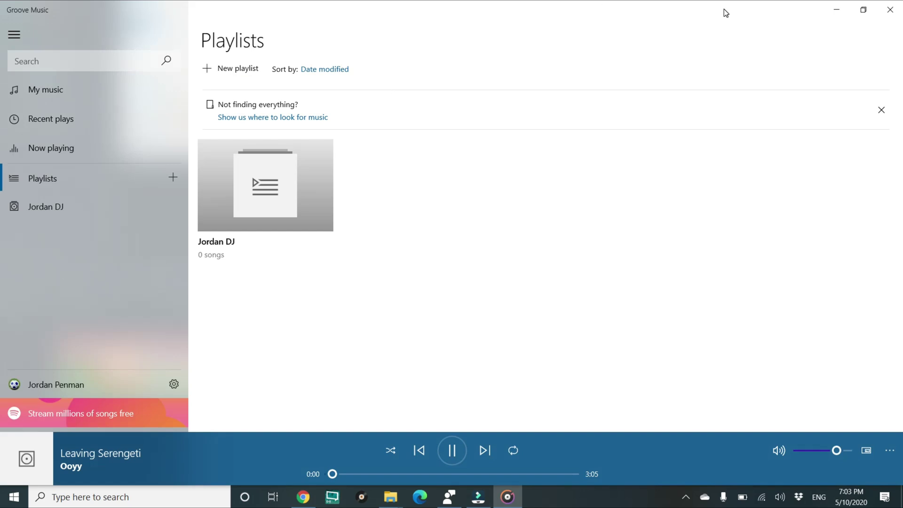
# Step: Close the music player, import the "ES_Leaving Serengeti - Ooyy" MP3 into the project media and place it at the start of audio track 1
pyautogui.click(887, 7)
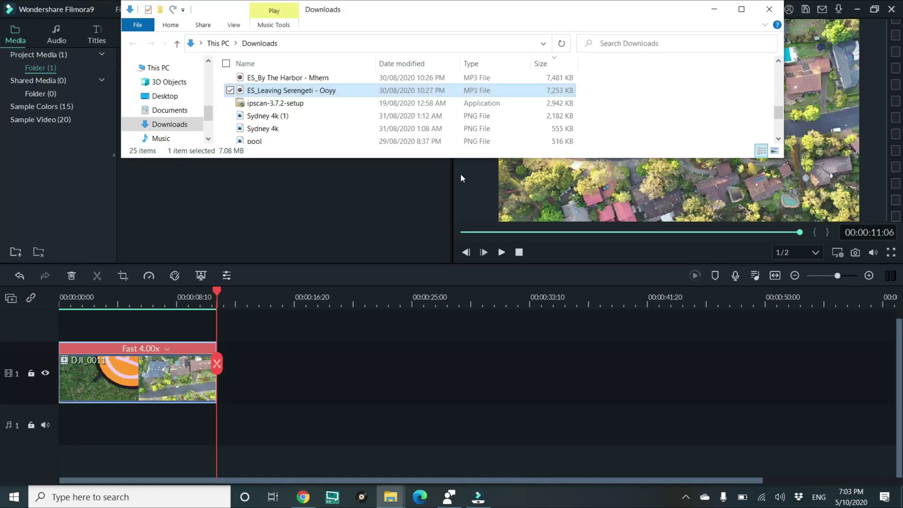
pyautogui.click(342, 94)
pyautogui.moveTo(342, 94); pyautogui.dragTo(262, 238)
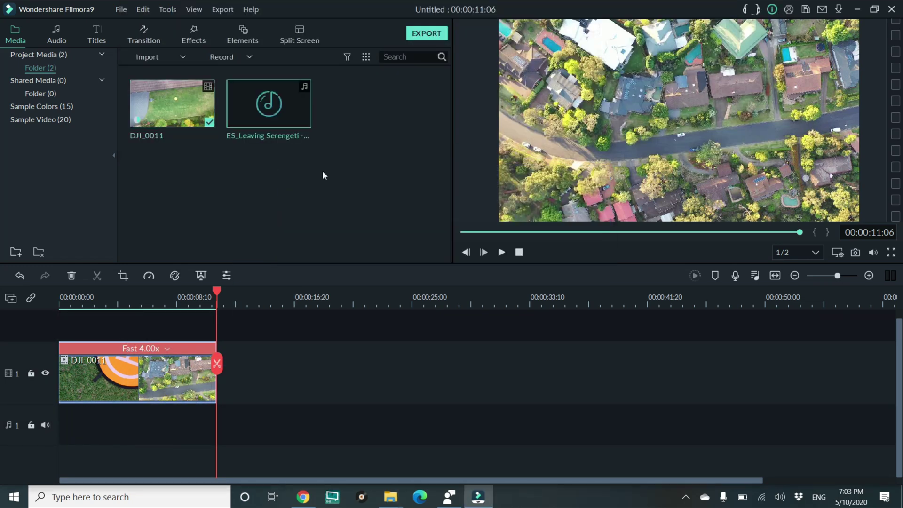
pyautogui.moveTo(297, 117); pyautogui.dragTo(64, 432)
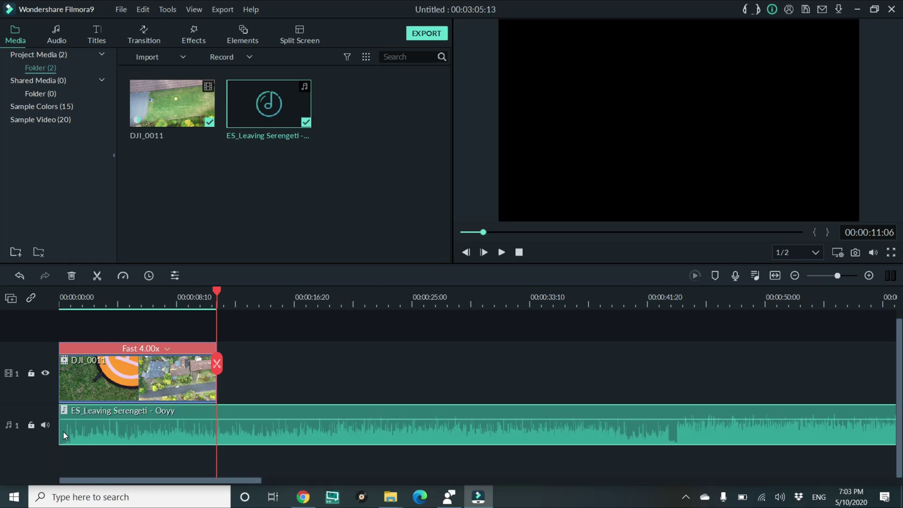
# Step: Split the music track at 00:00:10:17, just before the end of the DJI_0011 clip
pyautogui.moveTo(486, 235); pyautogui.dragTo(412, 213)
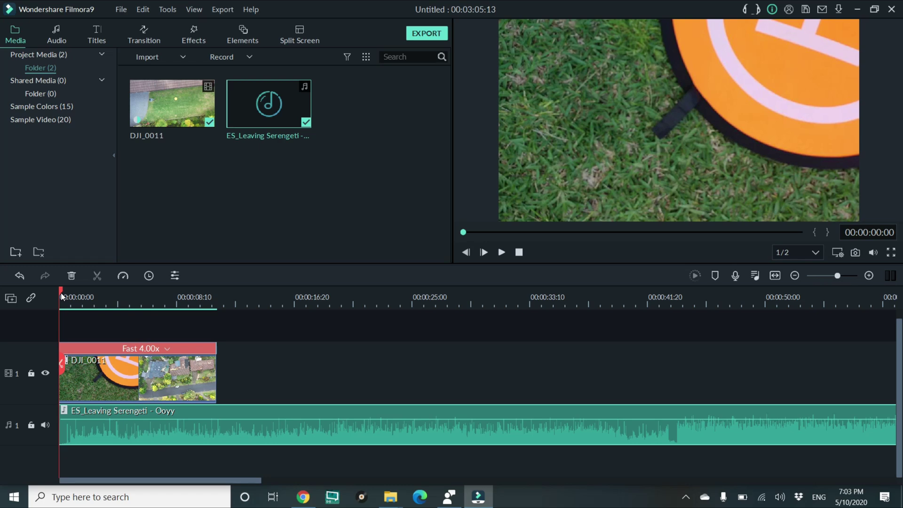
pyautogui.moveTo(61, 296); pyautogui.dragTo(214, 346)
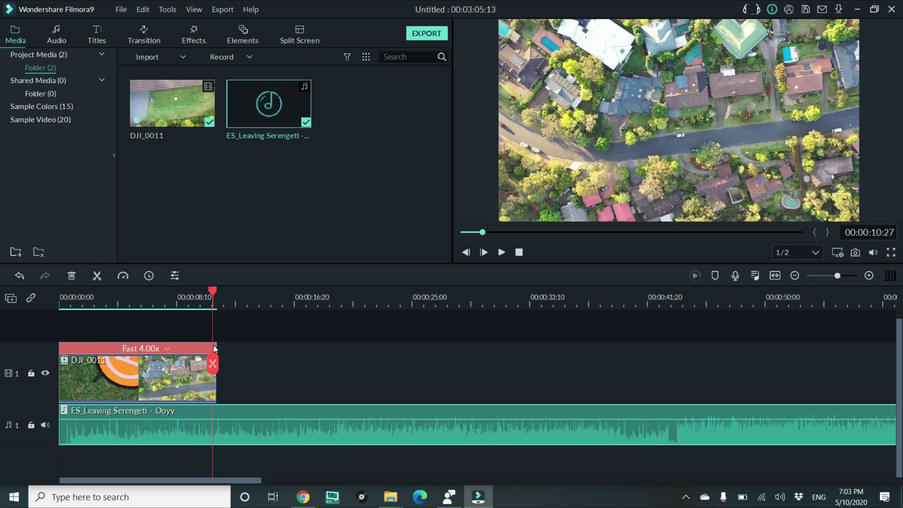
pyautogui.moveTo(214, 348); pyautogui.dragTo(209, 348)
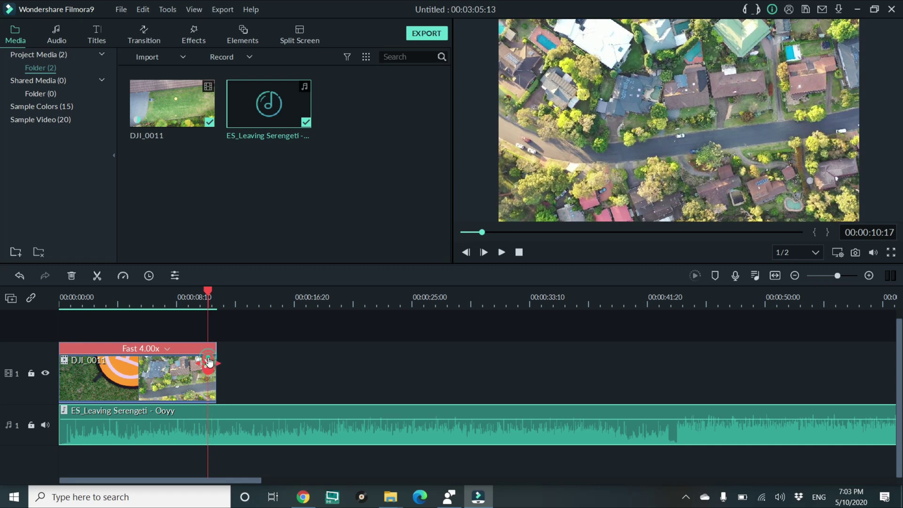
pyautogui.click(208, 364)
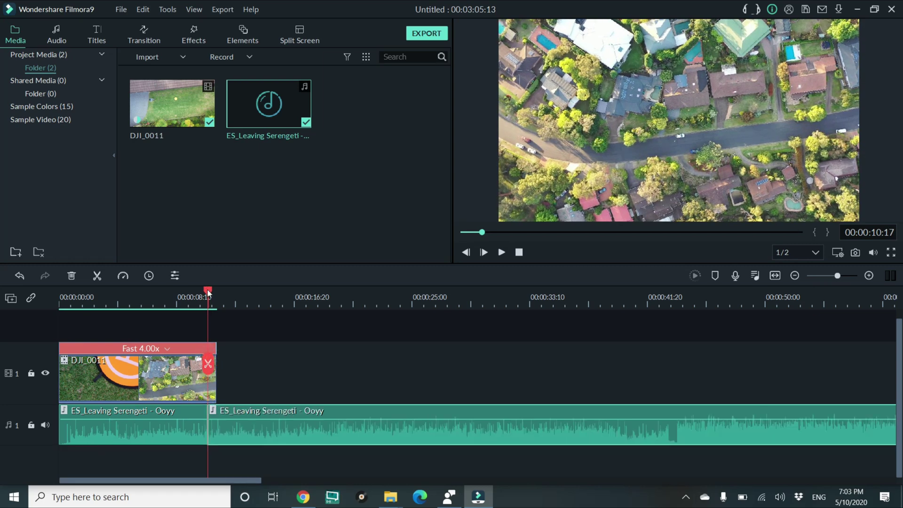
# Step: Split the music again at 00:00:11:05, the end of the video clip, and delete the excess audio beyond it
pyautogui.moveTo(208, 290); pyautogui.dragTo(217, 298)
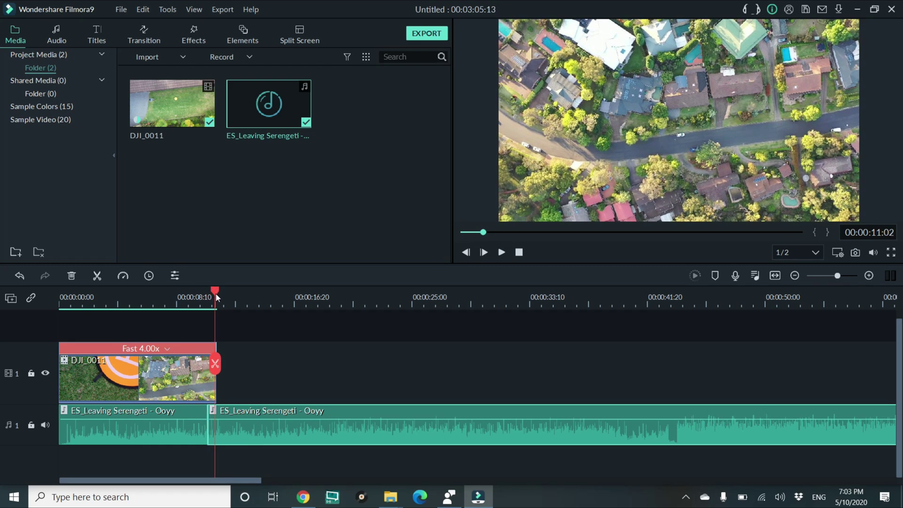
pyautogui.moveTo(217, 296); pyautogui.dragTo(217, 295)
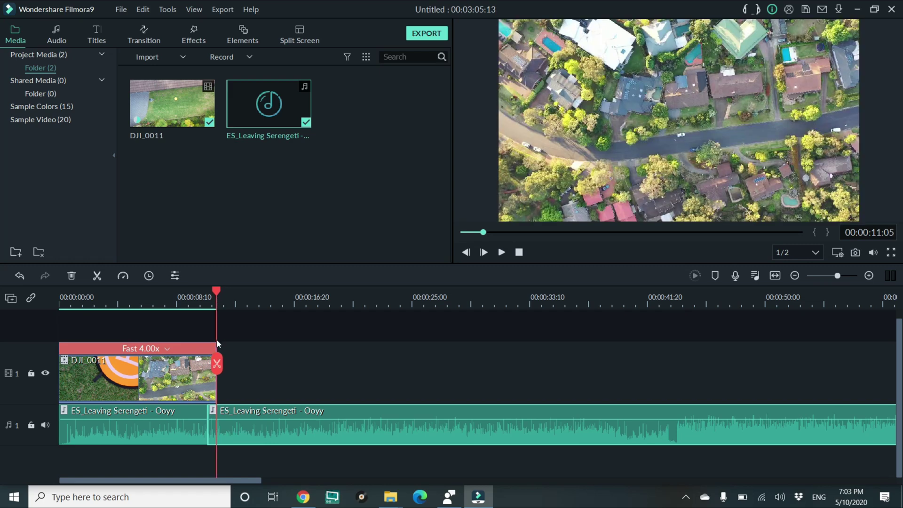
pyautogui.click(216, 365)
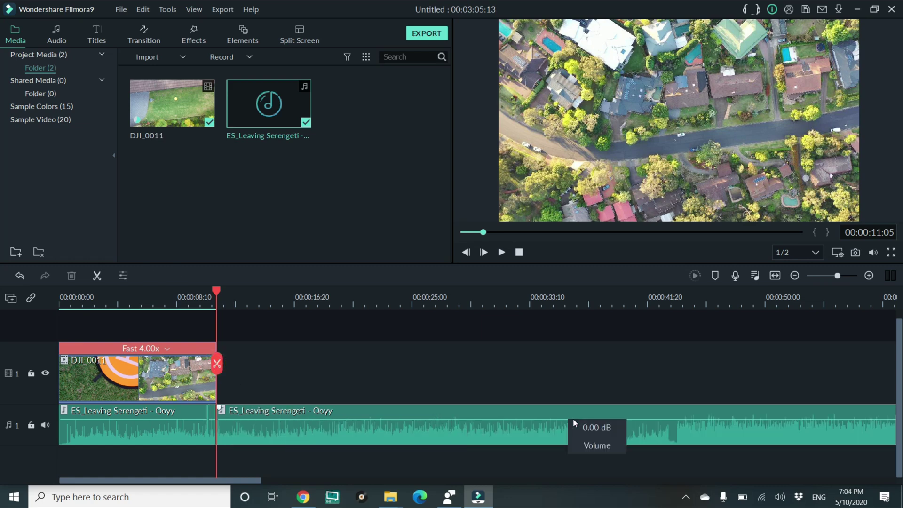
pyautogui.click(426, 416)
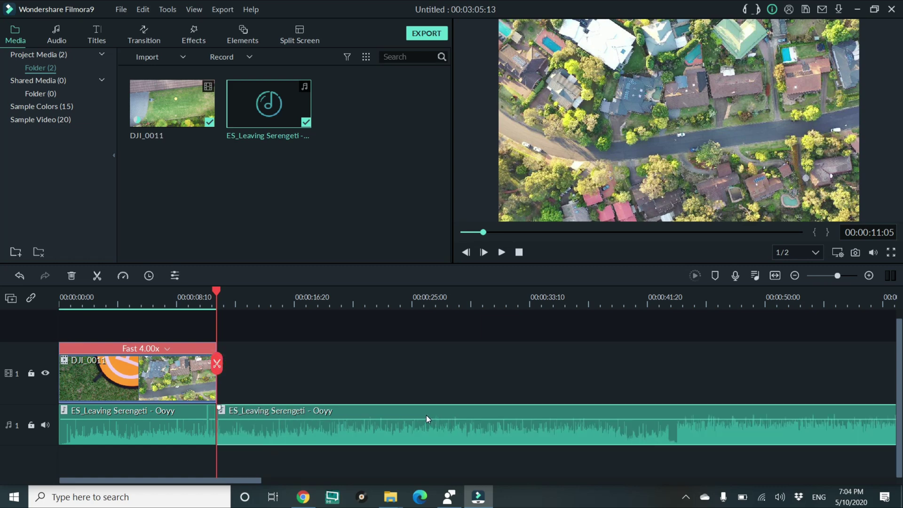
pyautogui.press('Delete')
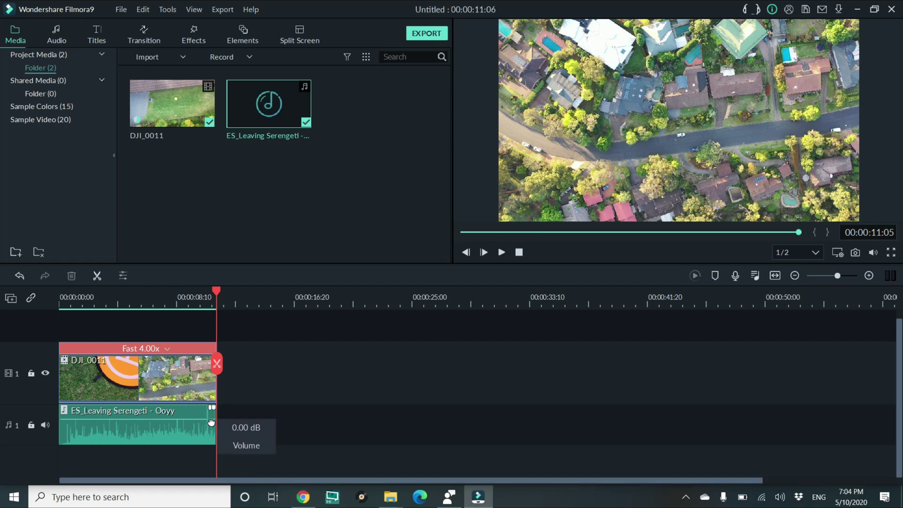
pyautogui.moveTo(211, 422); pyautogui.dragTo(212, 438)
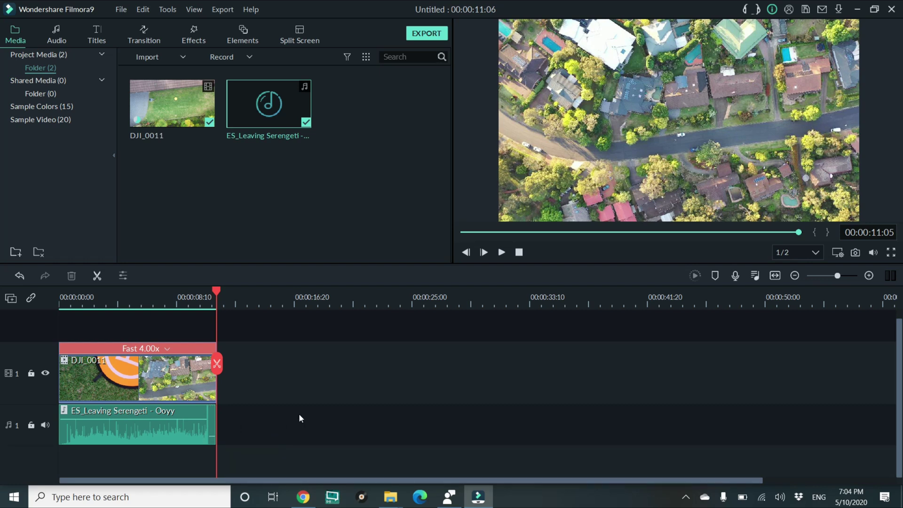
# Step: Open the export settings and set the MP4 resolution to 4096x2160
pyautogui.click(433, 33)
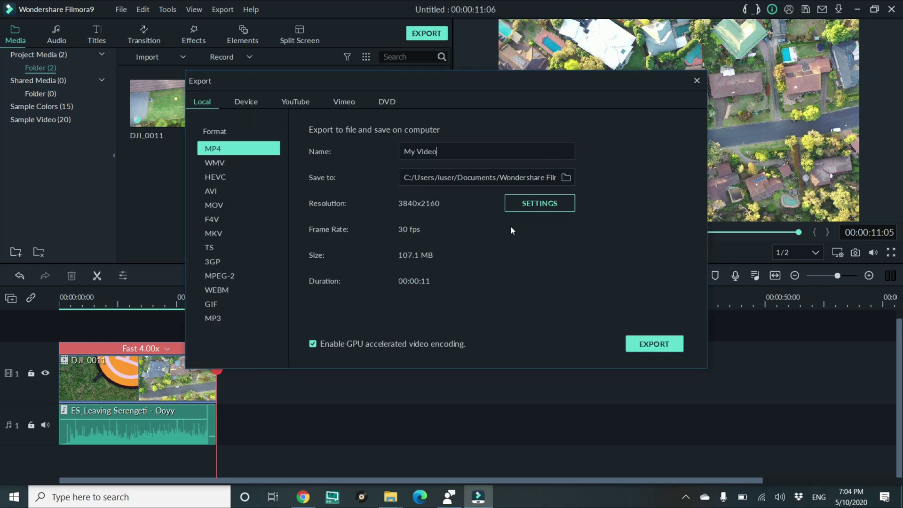
pyautogui.click(527, 206)
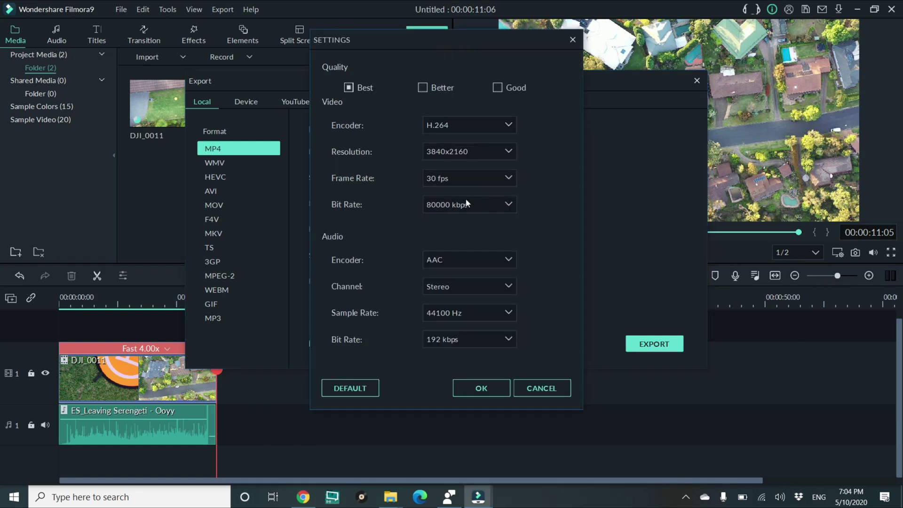
pyautogui.click(454, 153)
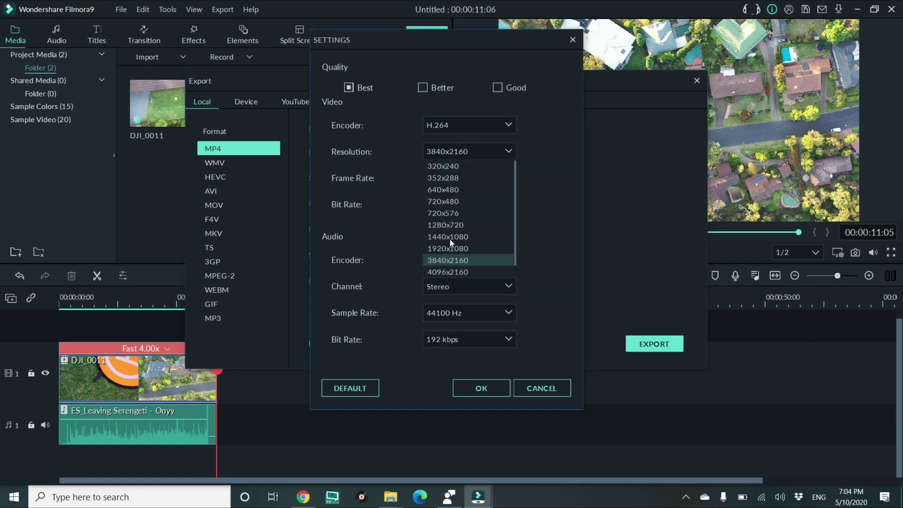
pyautogui.click(448, 270)
pyautogui.click(459, 394)
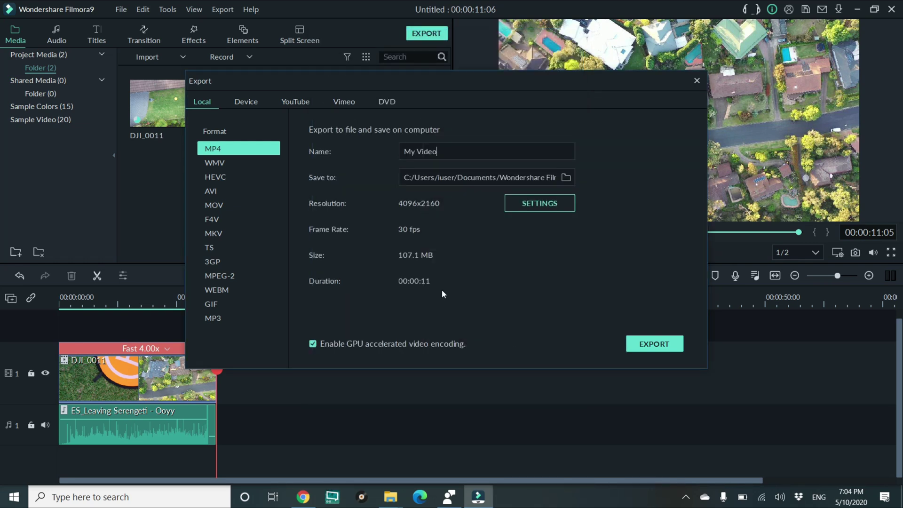
# Step: Name the export file "Mavic 2 pro sped up"
pyautogui.click(482, 151)
pyautogui.press('BackSpace')
pyautogui.press('BackSpace')
pyautogui.press('BackSpace')
pyautogui.press('BackSpace')
pyautogui.press('BackSpace')
pyautogui.press('BackSpace')
pyautogui.press('BackSpace')
pyautogui.press('BackSpace')
pyautogui.press('capslock')
pyautogui.write('nEIGH')
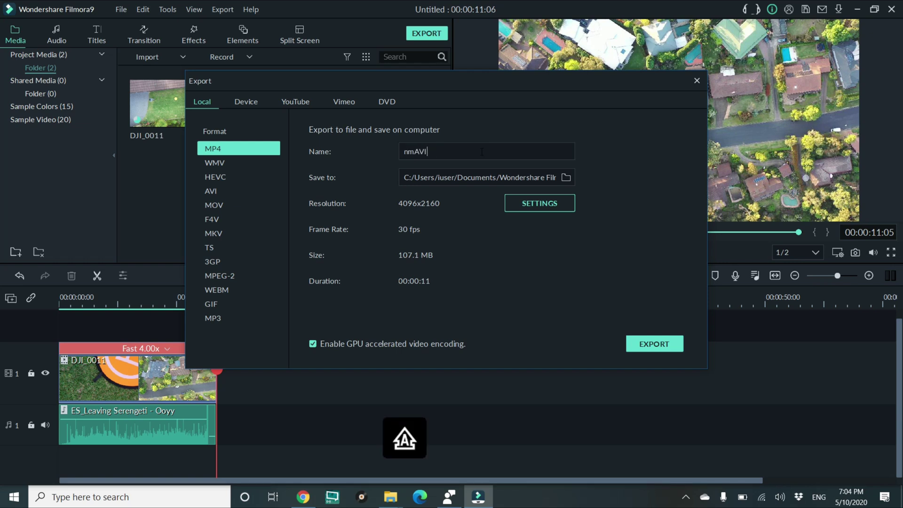
pyautogui.press('BackSpace')
pyautogui.press('BackSpace')
pyautogui.press('BackSpace')
pyautogui.press('BackSpace')
pyautogui.press('BackSpace')
pyautogui.write('M')
pyautogui.press('capslock')
pyautogui.write('avic 2 preo')
pyautogui.press('BackSpace')
pyautogui.press('BackSpace')
pyautogui.write('o spoee')
pyautogui.press('BackSpace')
pyautogui.press('BackSpace')
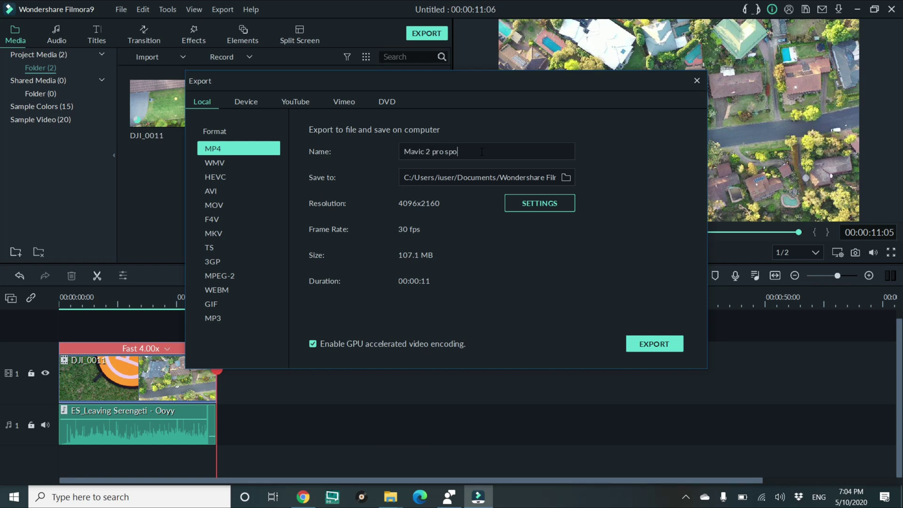
pyautogui.press('BackSpace')
pyautogui.write('ed up')
# Step: Export the video as MP4 to the computer and locate the finished file
pyautogui.click(654, 344)
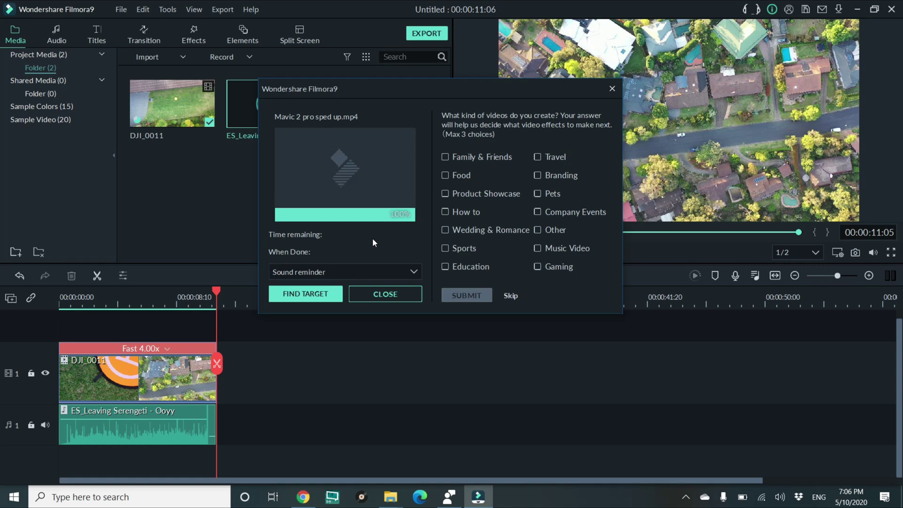
pyautogui.click(305, 299)
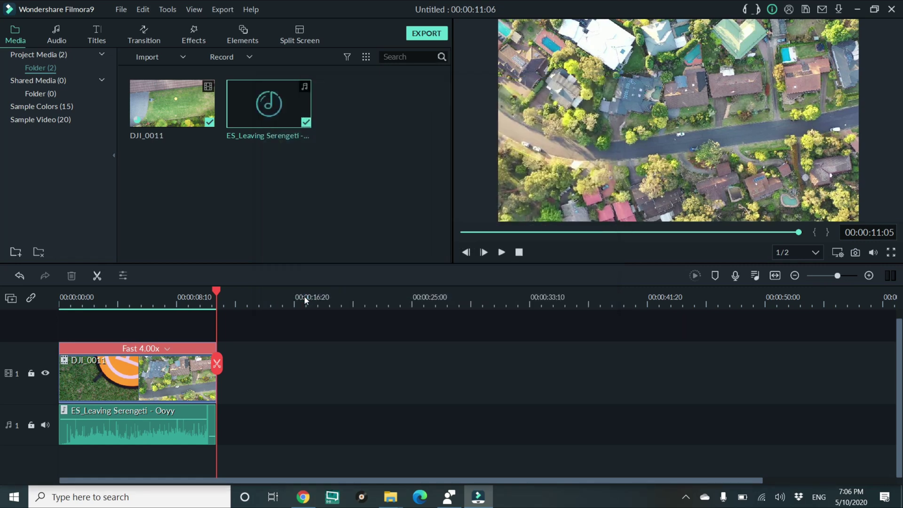